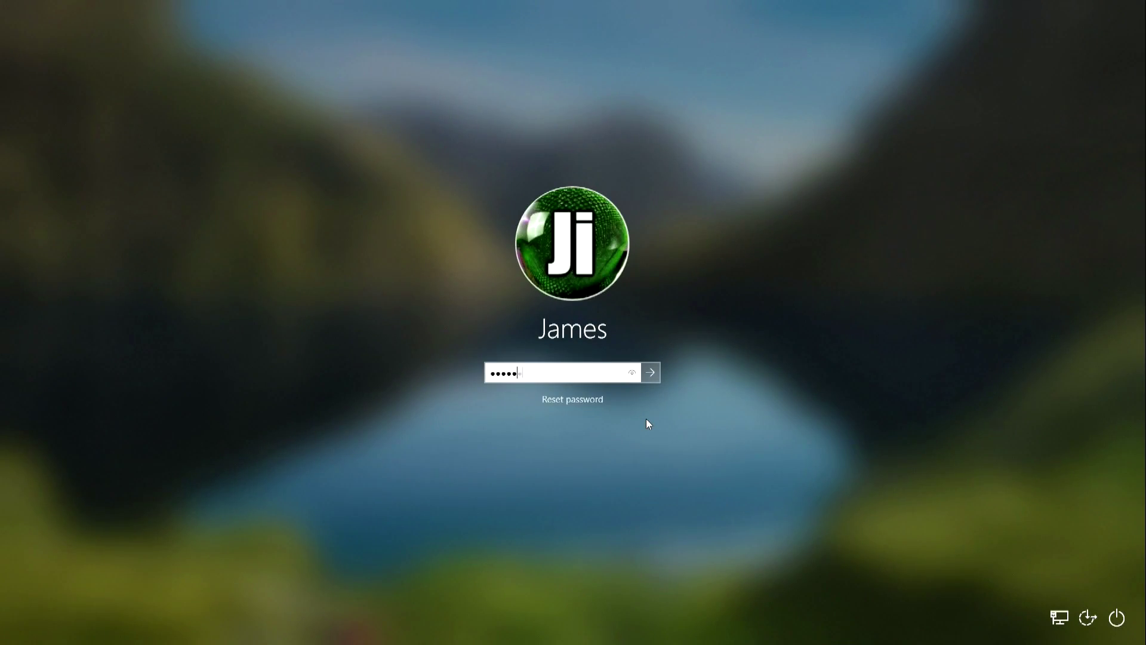
# - Attempt the sign-in password, then dismiss the incorrect-password and missing USB drive errors
pyautogui.write('•')
pyautogui.click(651, 373)
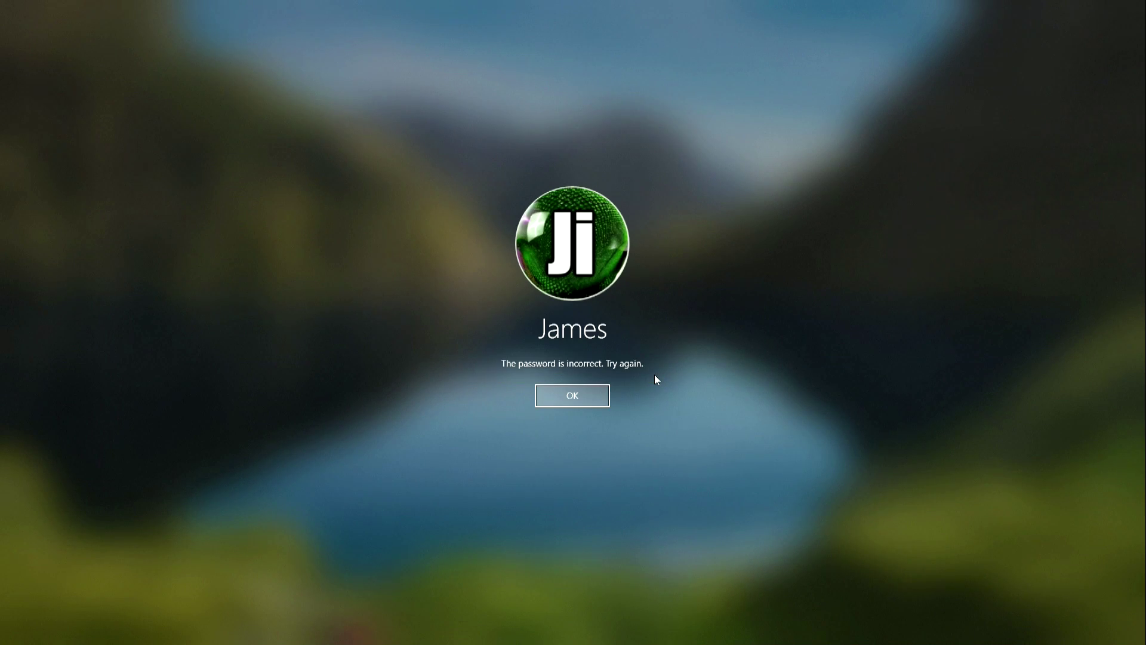
pyautogui.click(599, 400)
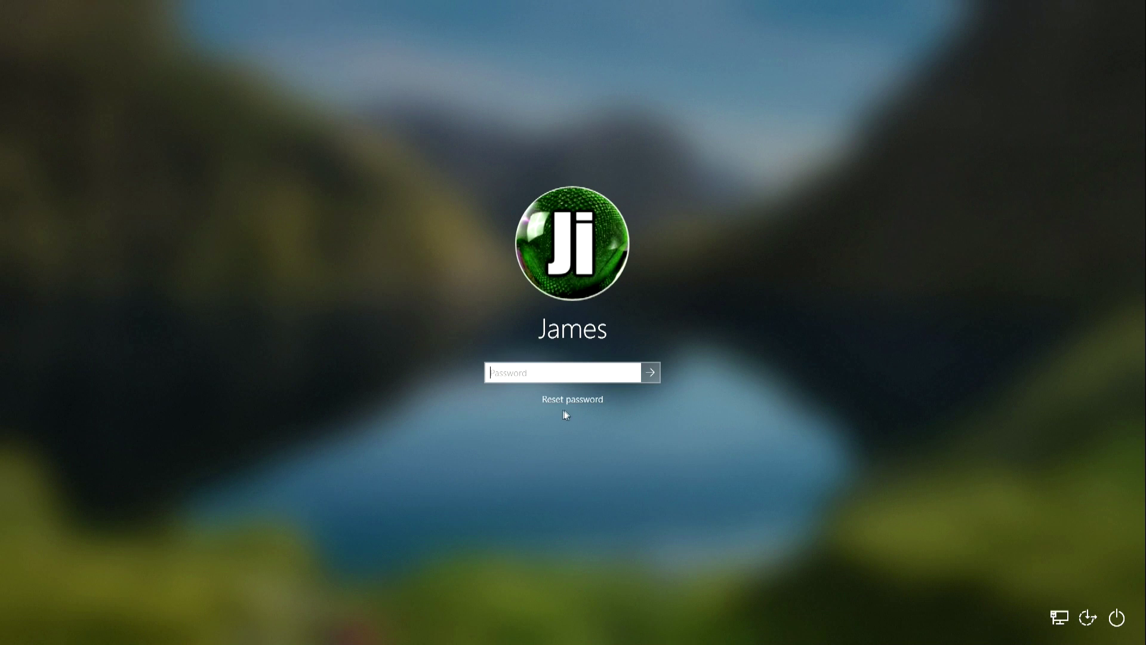
pyautogui.click(583, 401)
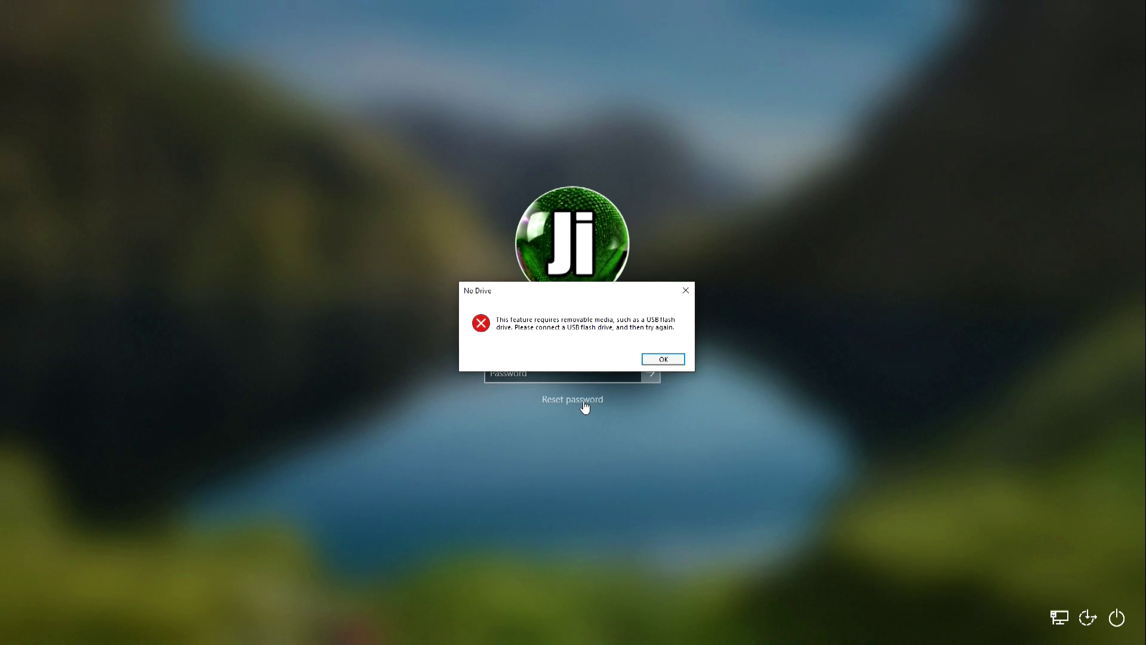
pyautogui.click(663, 359)
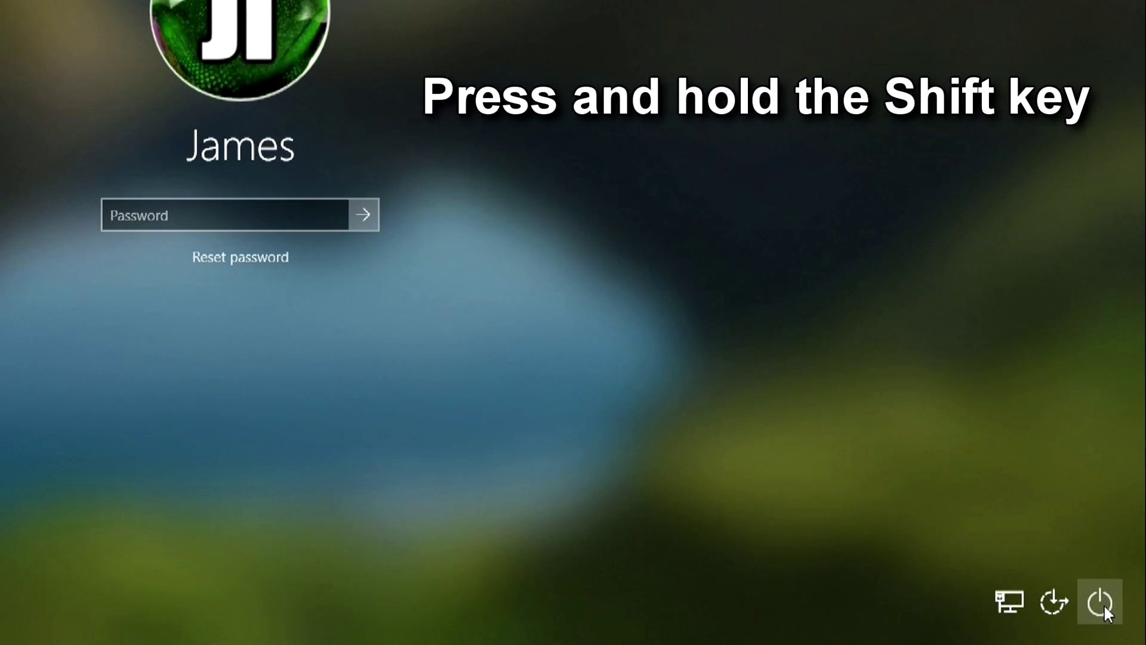
# - Shift-restart into the recovery startup options and go to Troubleshoot
pyautogui.click(1107, 609)
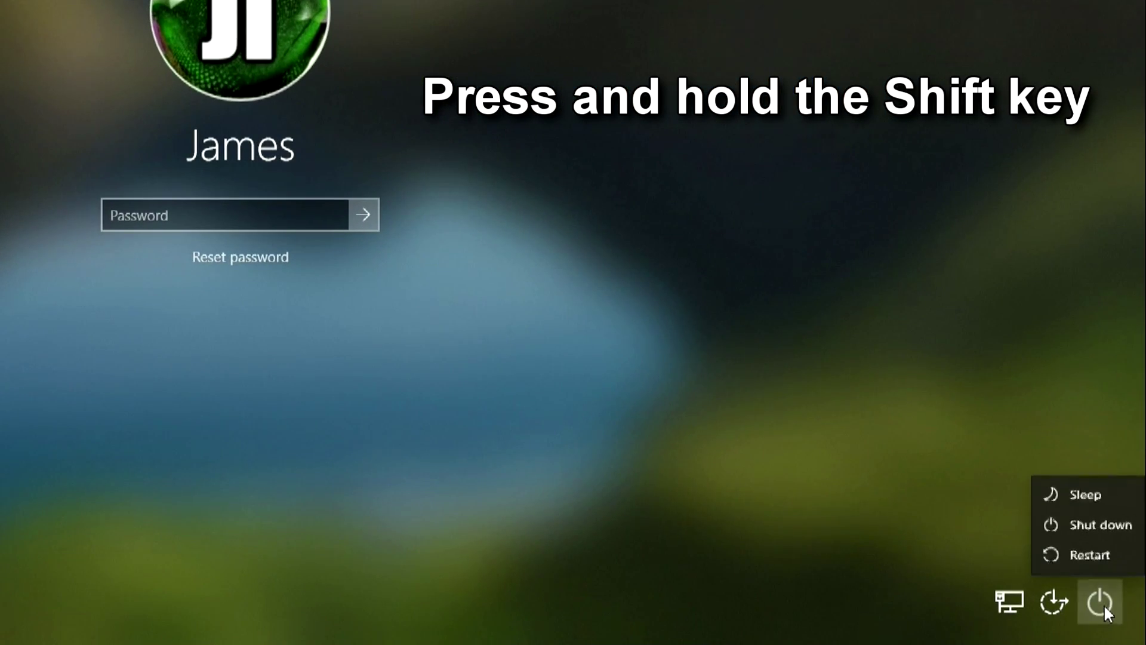
pyautogui.keyDown('shift'); pyautogui.click(1091, 556); pyautogui.keyUp('shift')
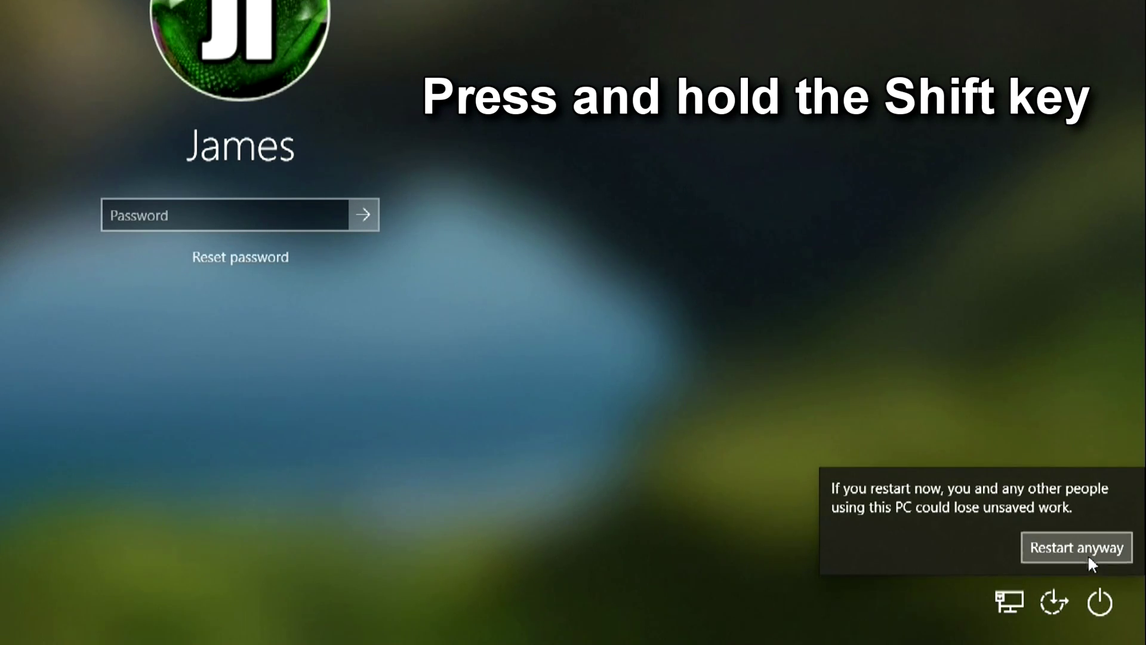
pyautogui.keyDown('shift'); pyautogui.click(1078, 548); pyautogui.keyUp('shift')
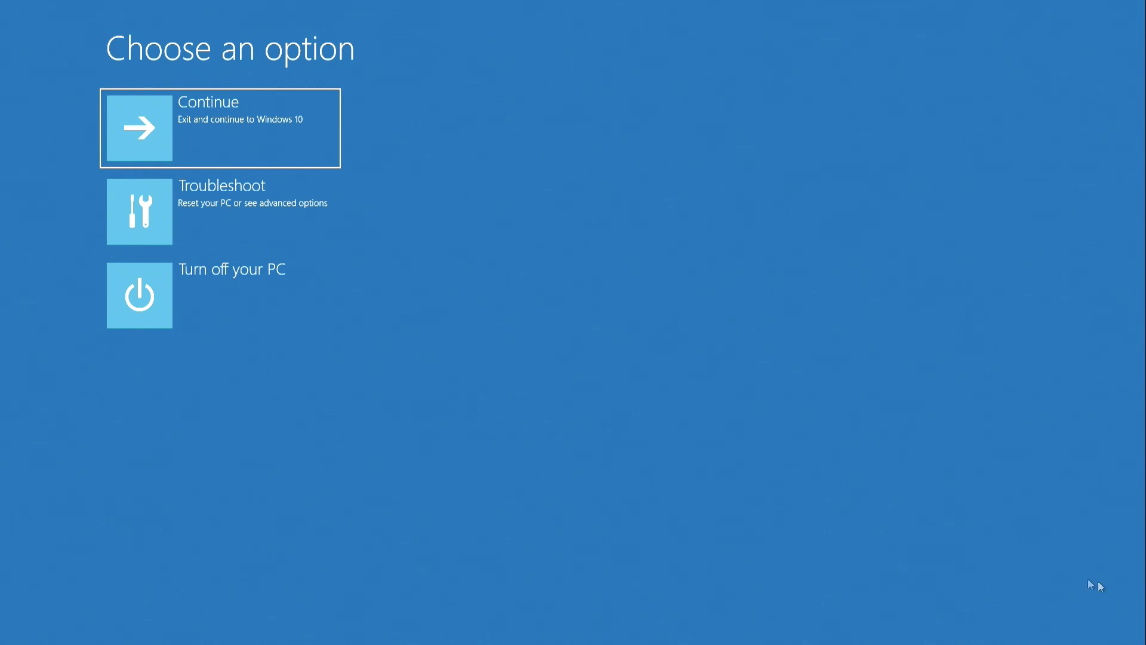
pyautogui.click(322, 229)
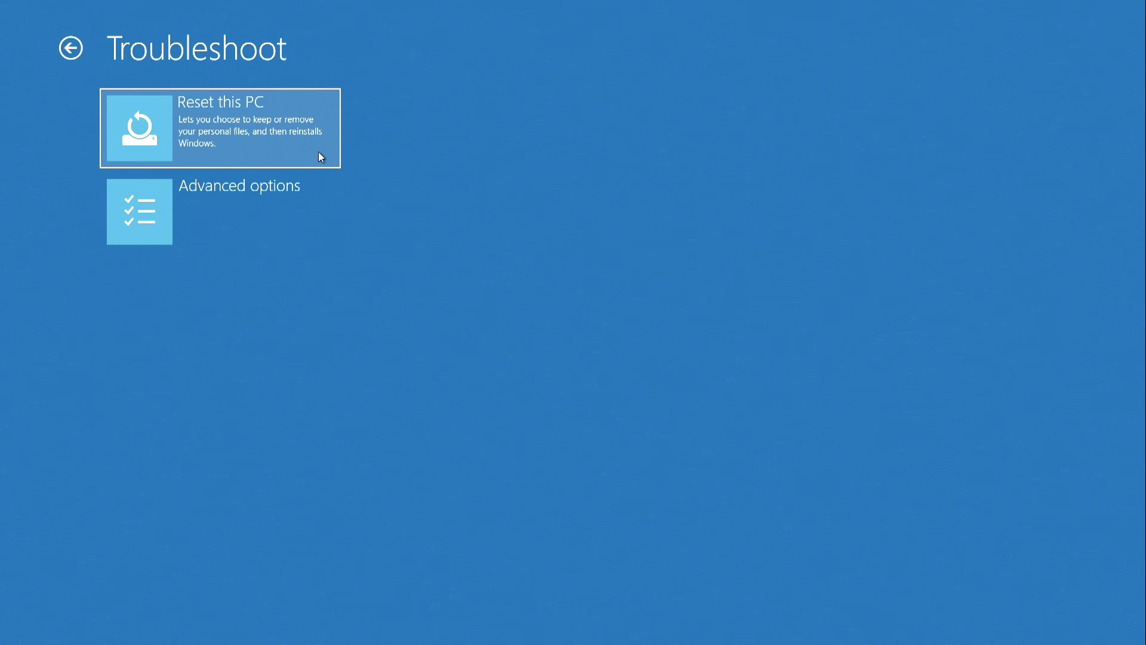
# - Choose Reset this PC from the Troubleshoot options
pyautogui.click(321, 157)
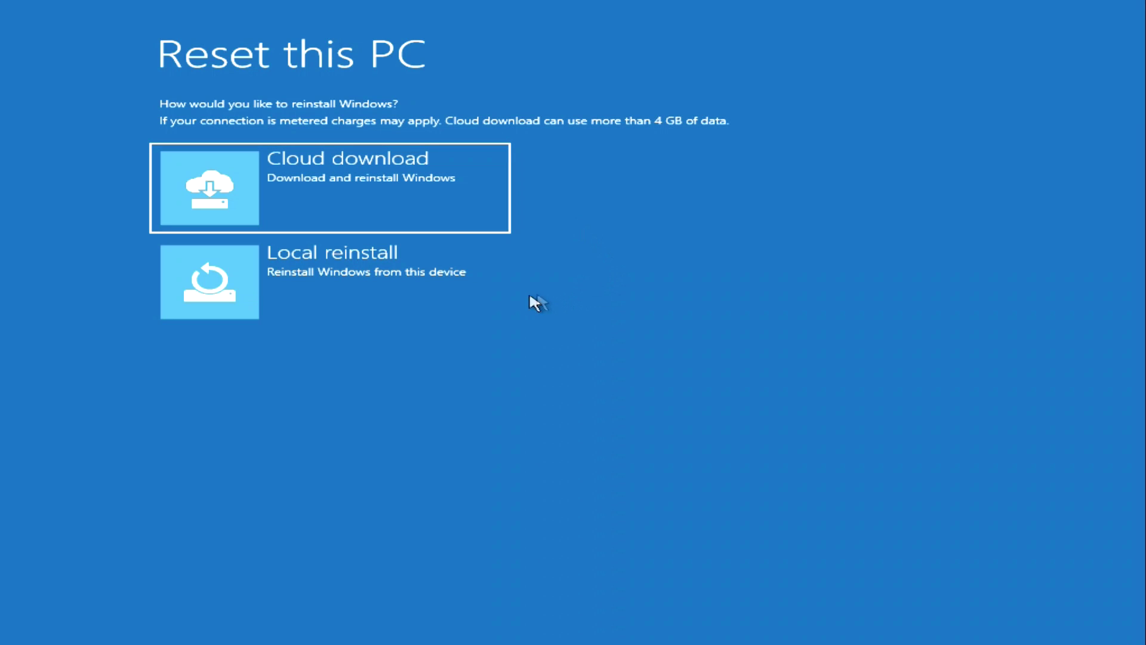
# - Pick Local reinstall and Just remove my files, then start the reset
pyautogui.click(475, 301)
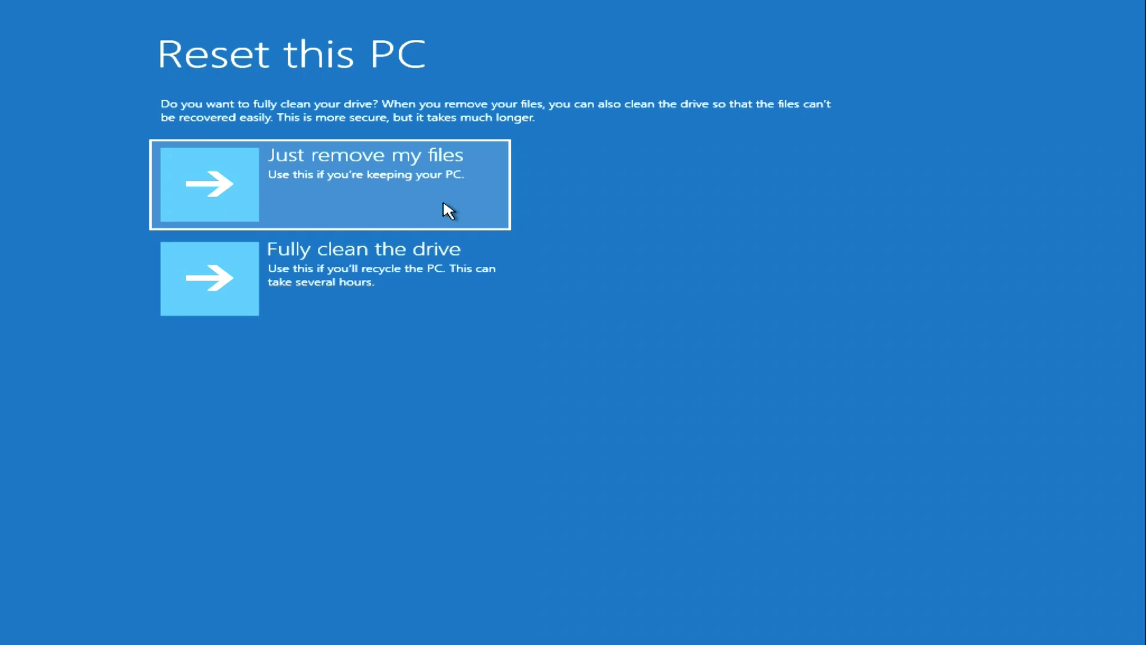
pyautogui.click(479, 300)
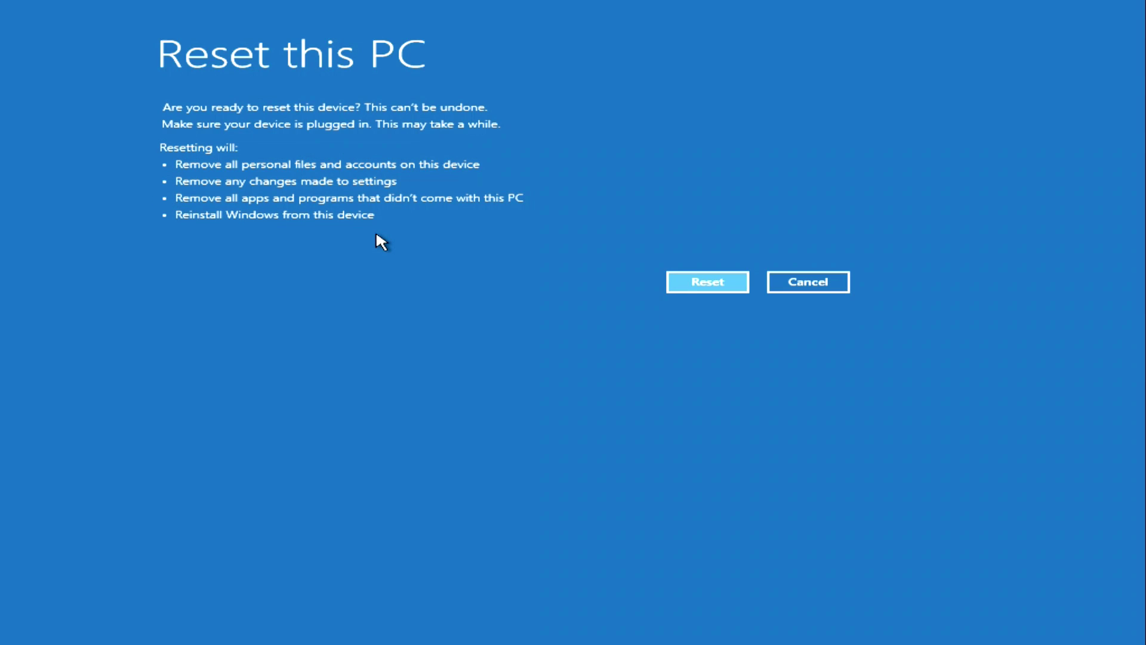
pyautogui.click(685, 293)
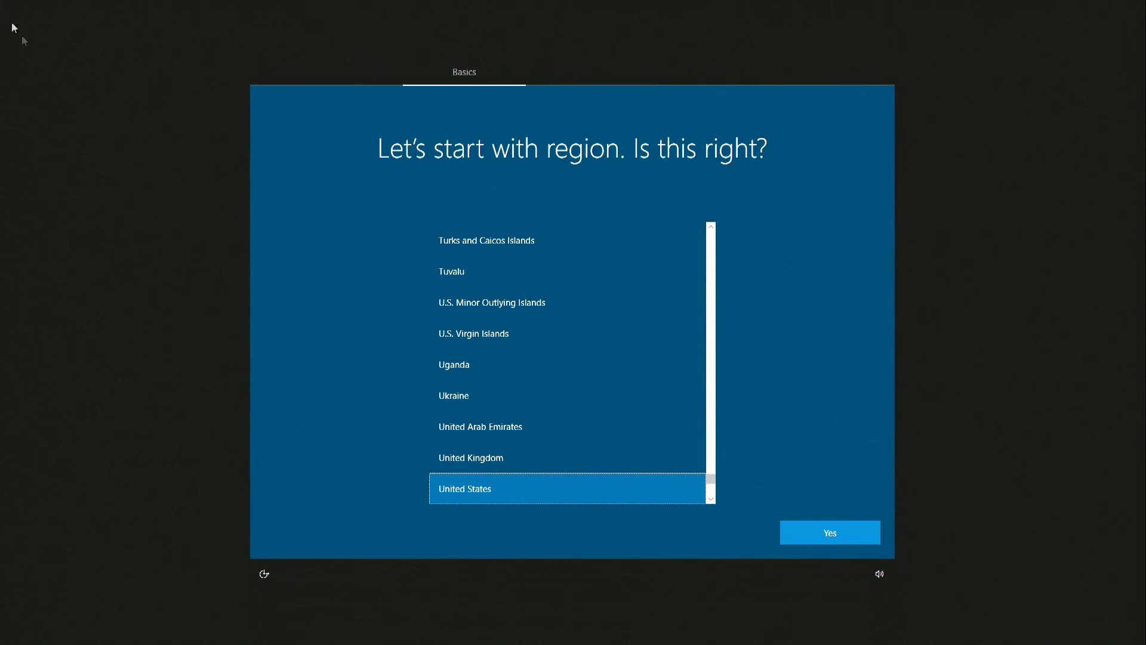
# - Keep United States region and US keyboard layout, skipping a second layout
pyautogui.click(809, 542)
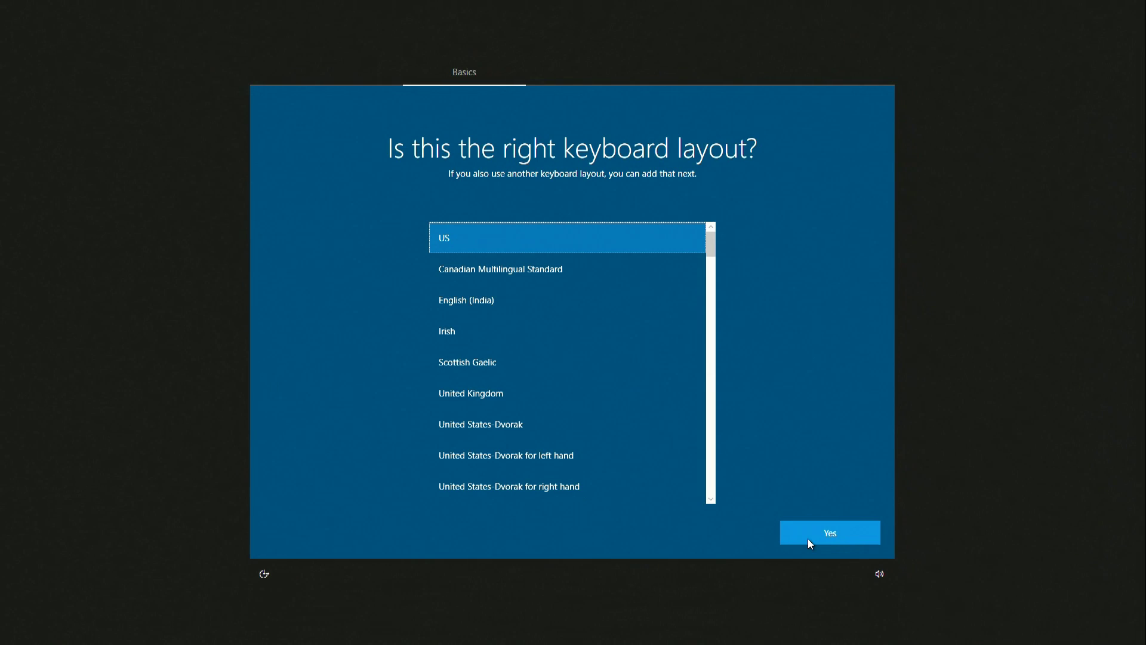
pyautogui.click(808, 541)
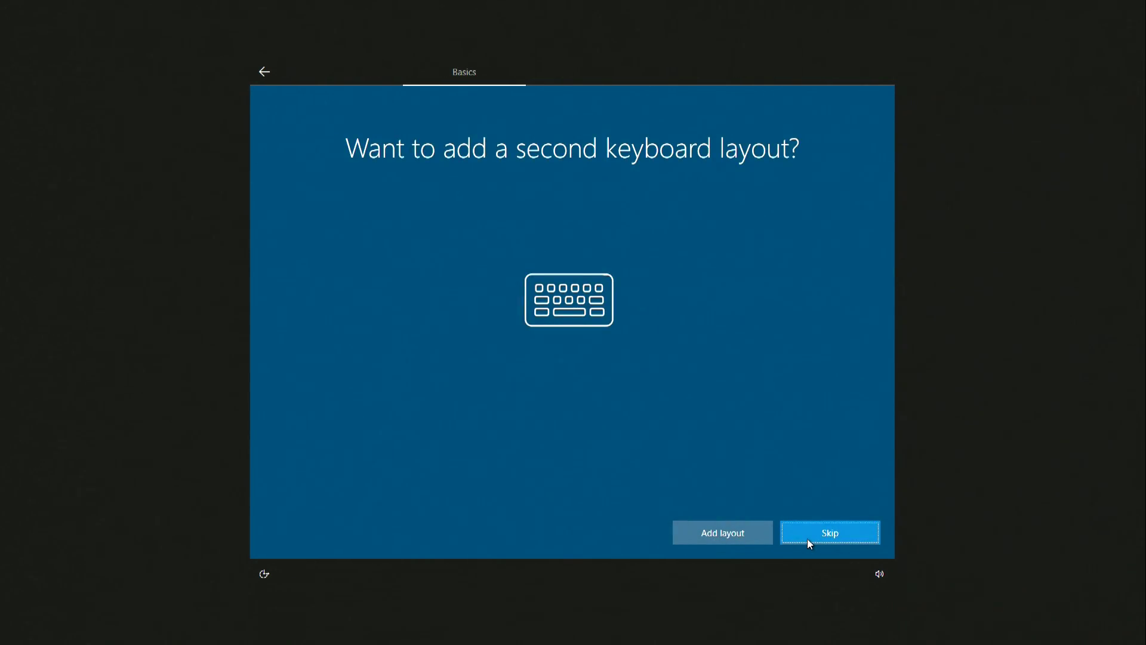
pyautogui.click(808, 540)
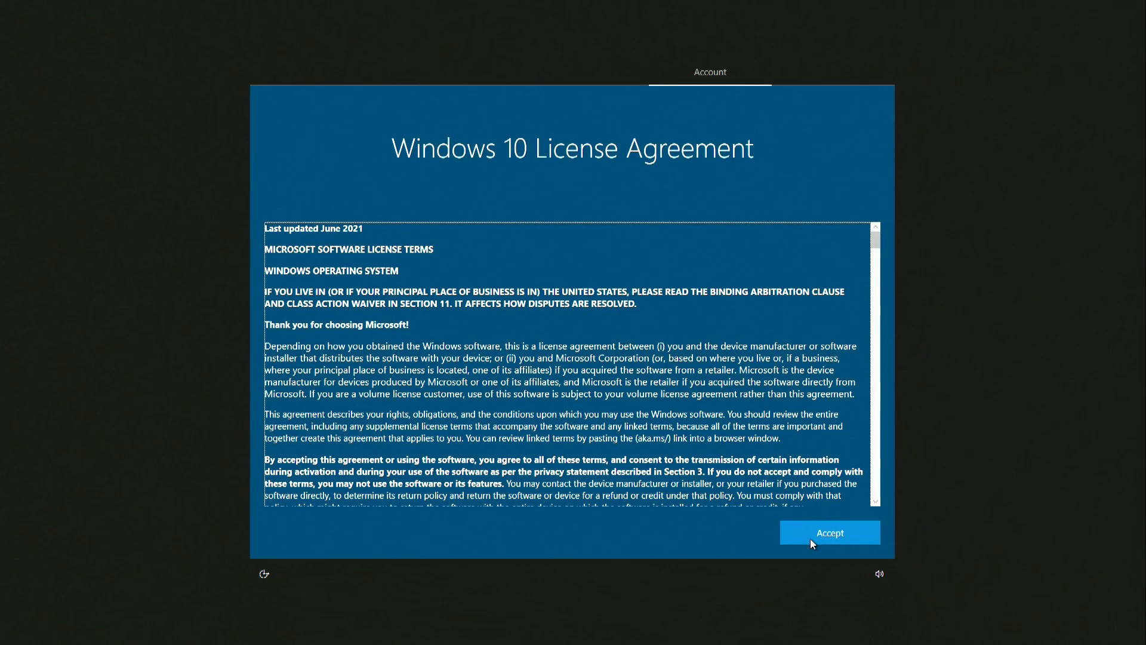
# - Accept the Windows 10 license agreement and choose setup for personal use
pyautogui.click(811, 539)
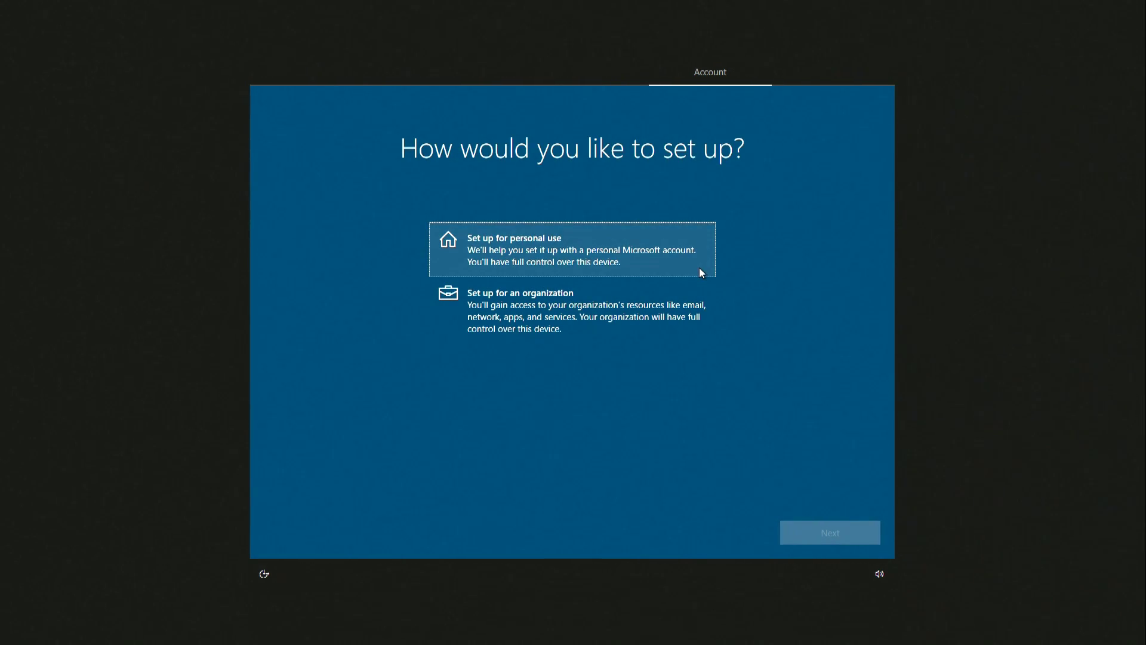
pyautogui.click(701, 271)
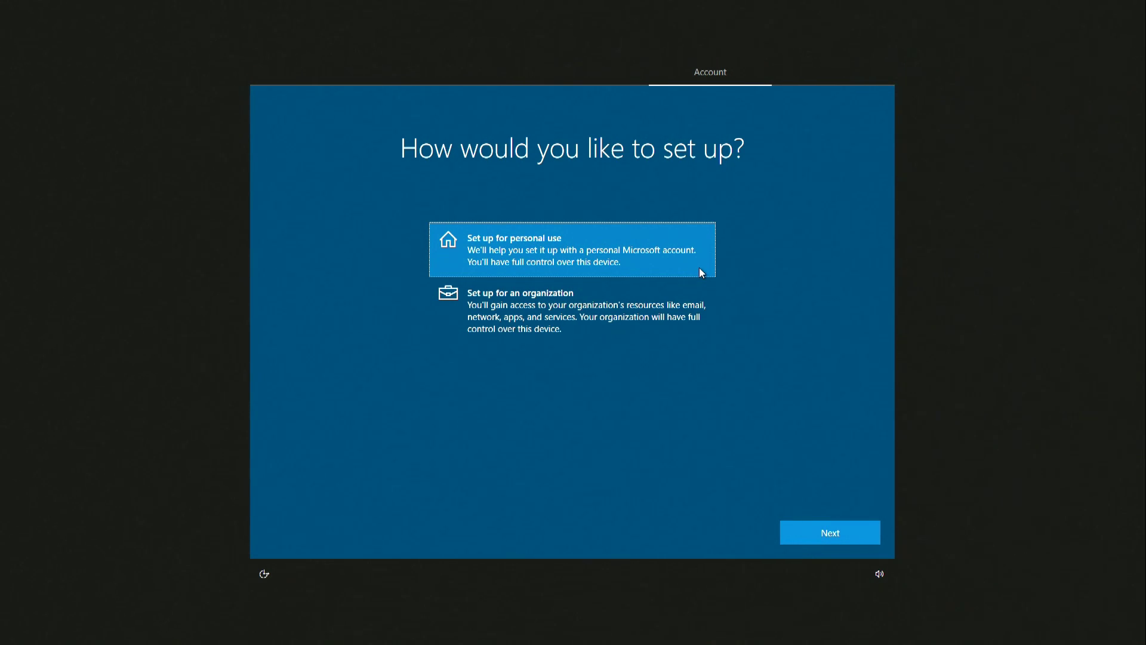
pyautogui.click(799, 536)
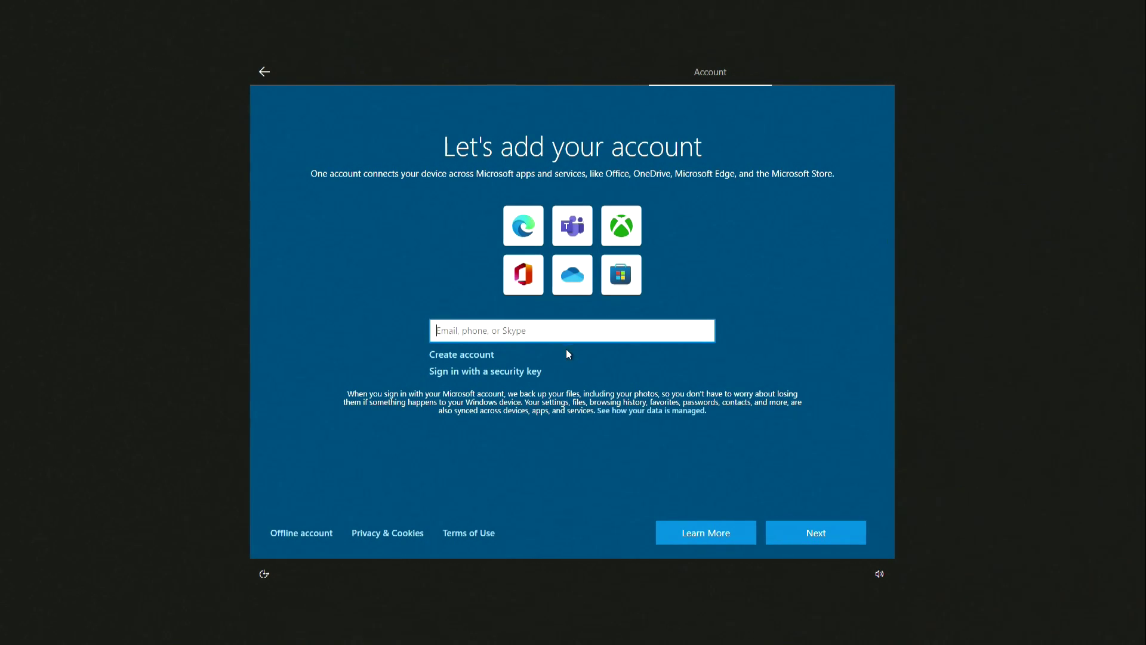
# - Create an offline local account with the user's name and no password
pyautogui.click(325, 532)
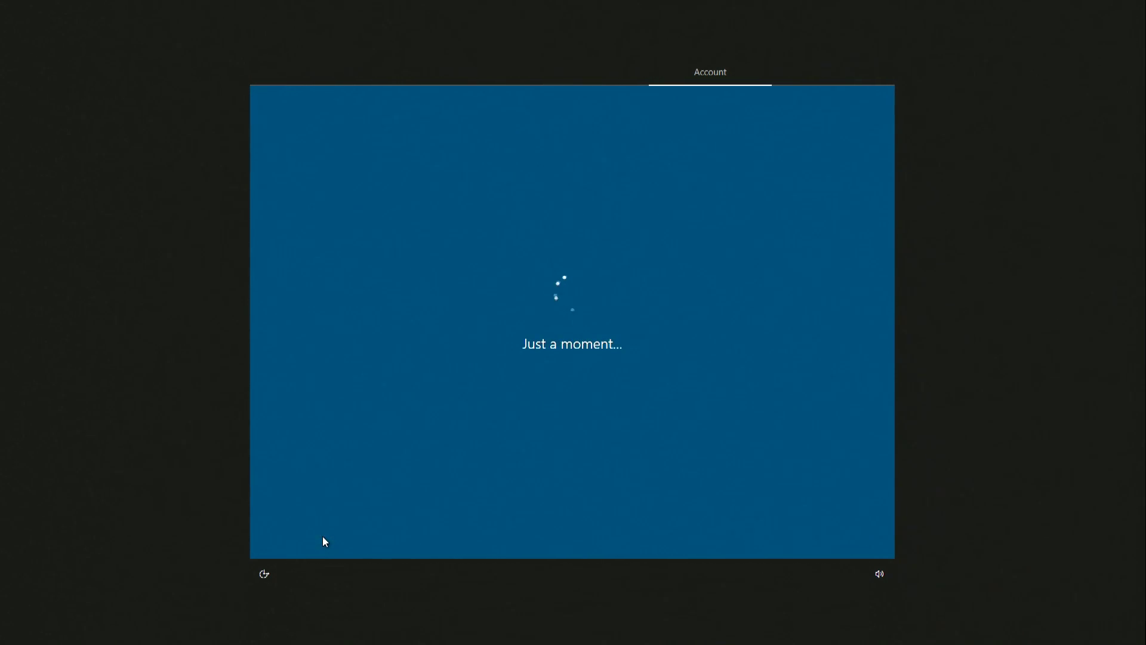
pyautogui.click(326, 537)
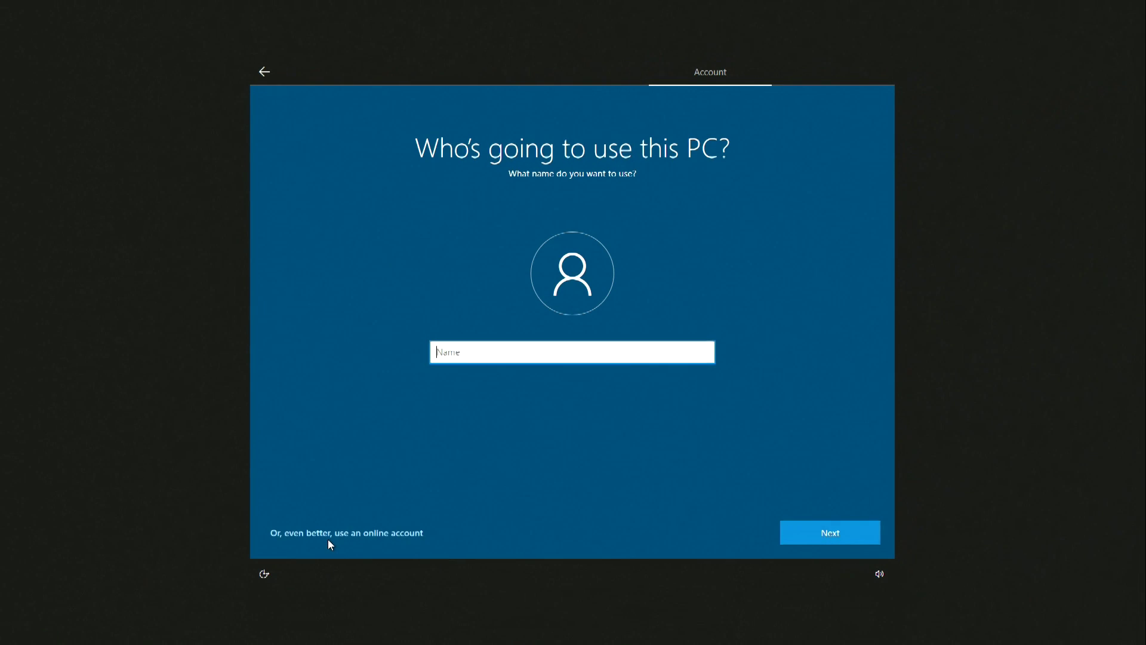
pyautogui.write('Malik')
pyautogui.click(795, 535)
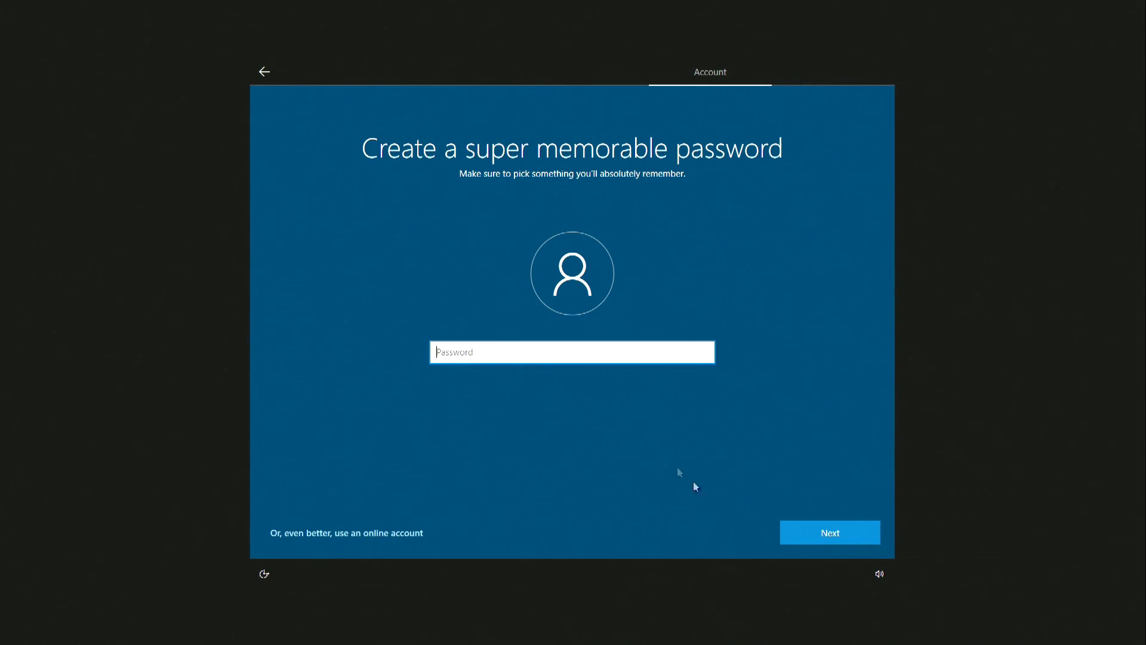
pyautogui.click(795, 535)
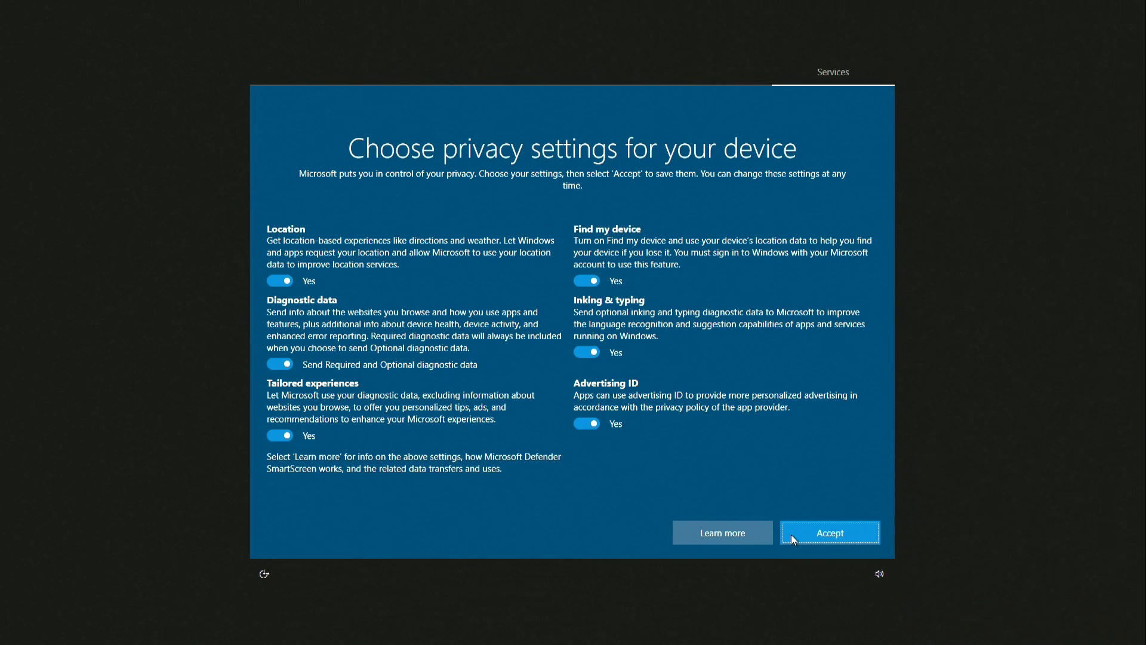
# - Turn off all six privacy options (Location, diagnostics, Tailored experiences, Find my device, inking, Advertising ID)
pyautogui.click(280, 281)
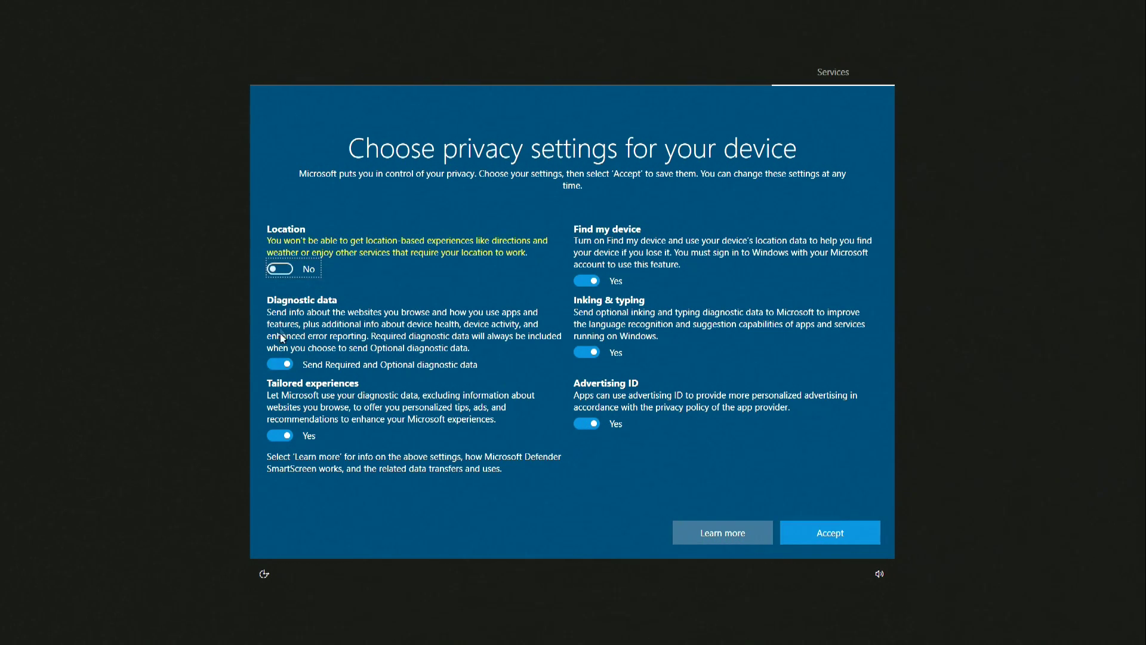
pyautogui.click(280, 363)
pyautogui.click(280, 435)
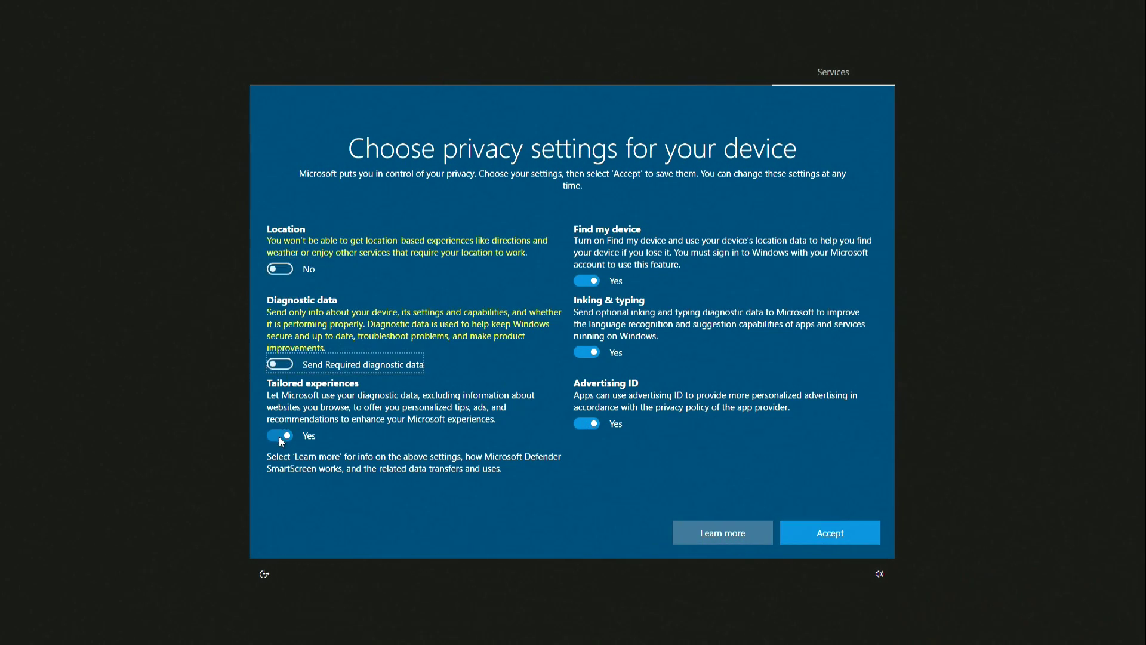
pyautogui.click(587, 281)
pyautogui.click(588, 346)
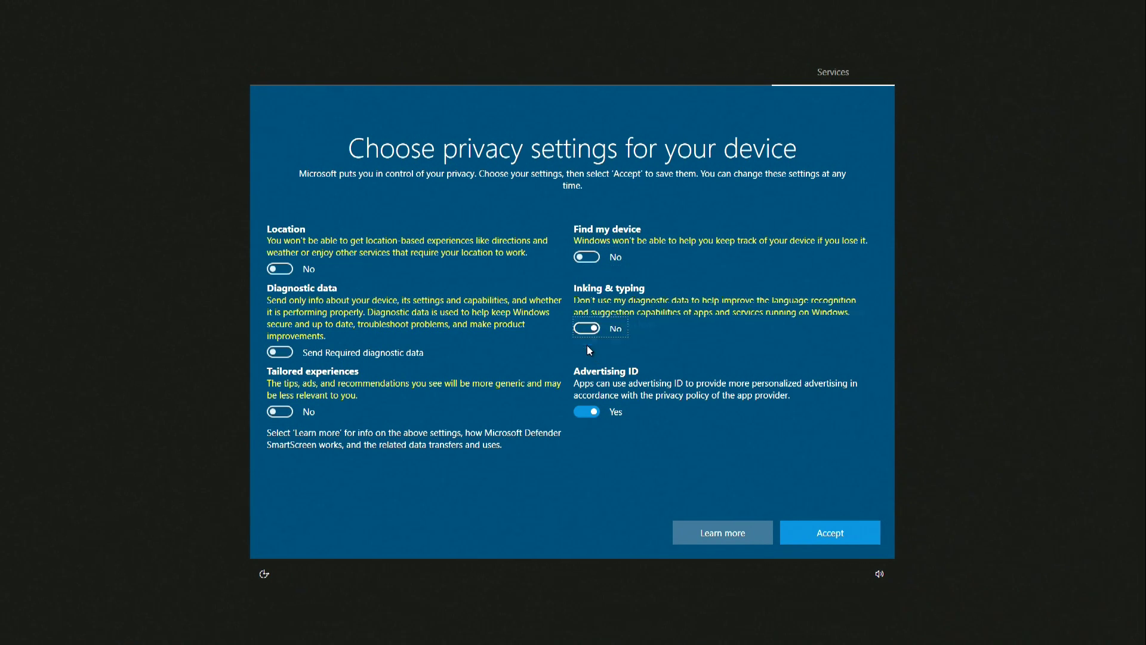
pyautogui.click(586, 409)
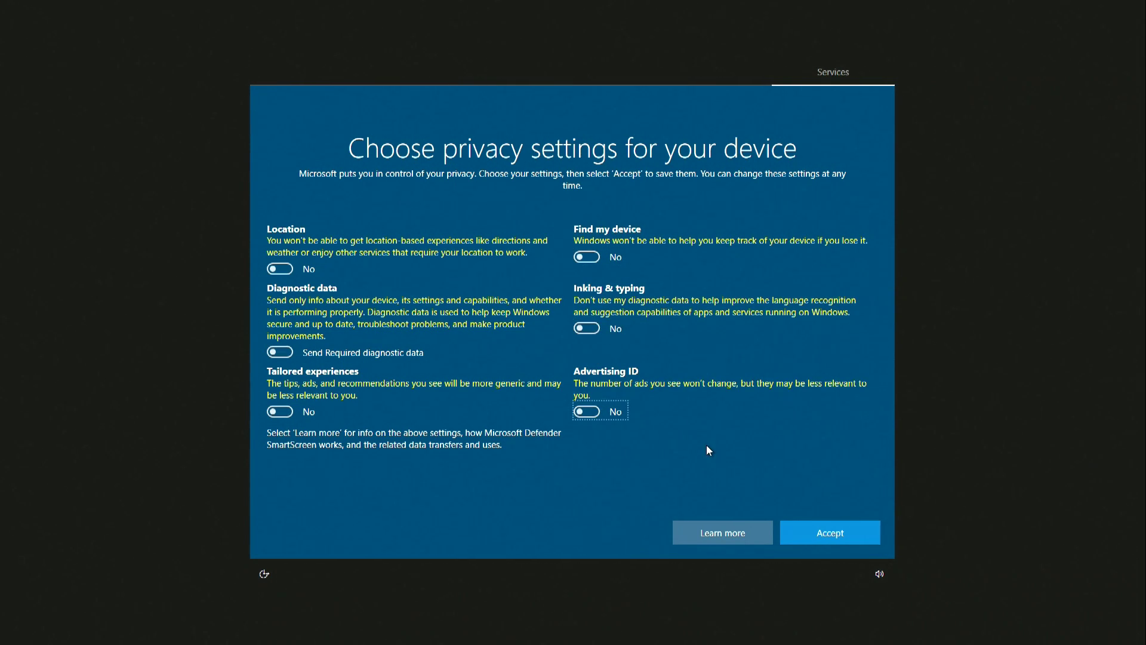
pyautogui.click(800, 533)
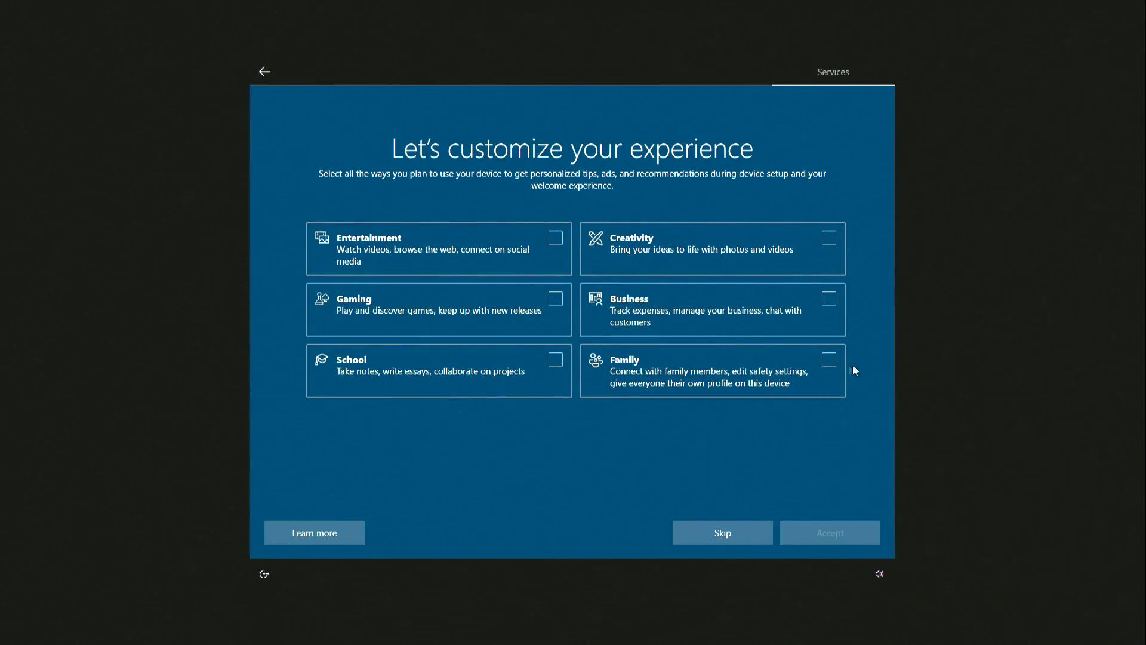
# - Choose Family as the device's use and decline Cortana
pyautogui.click(833, 363)
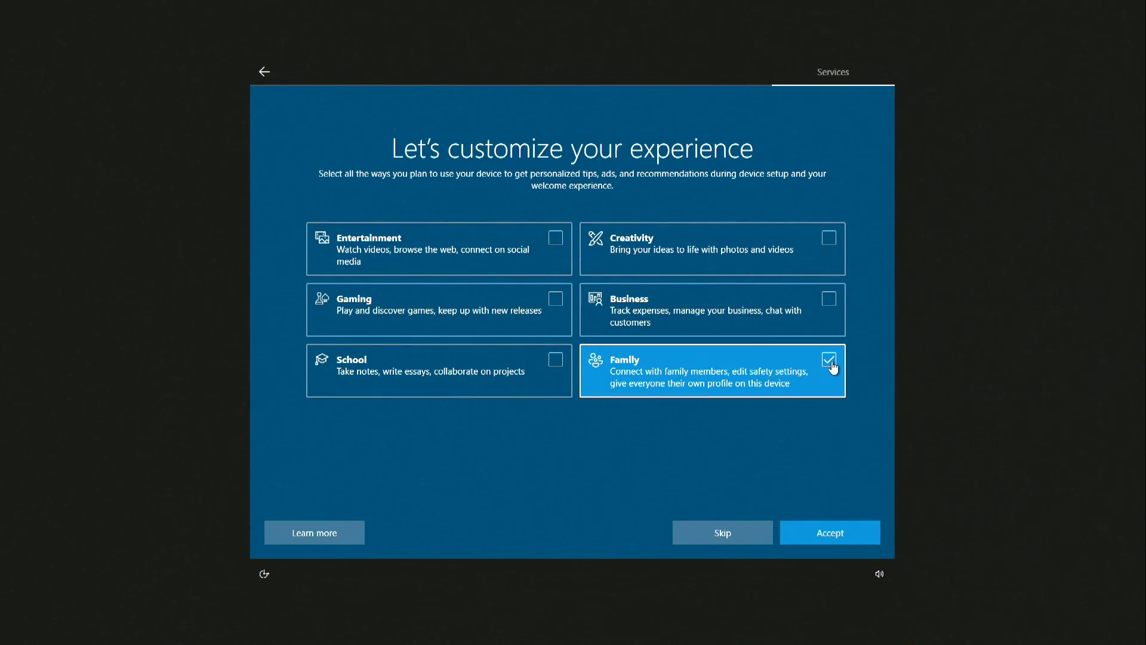
pyautogui.click(800, 539)
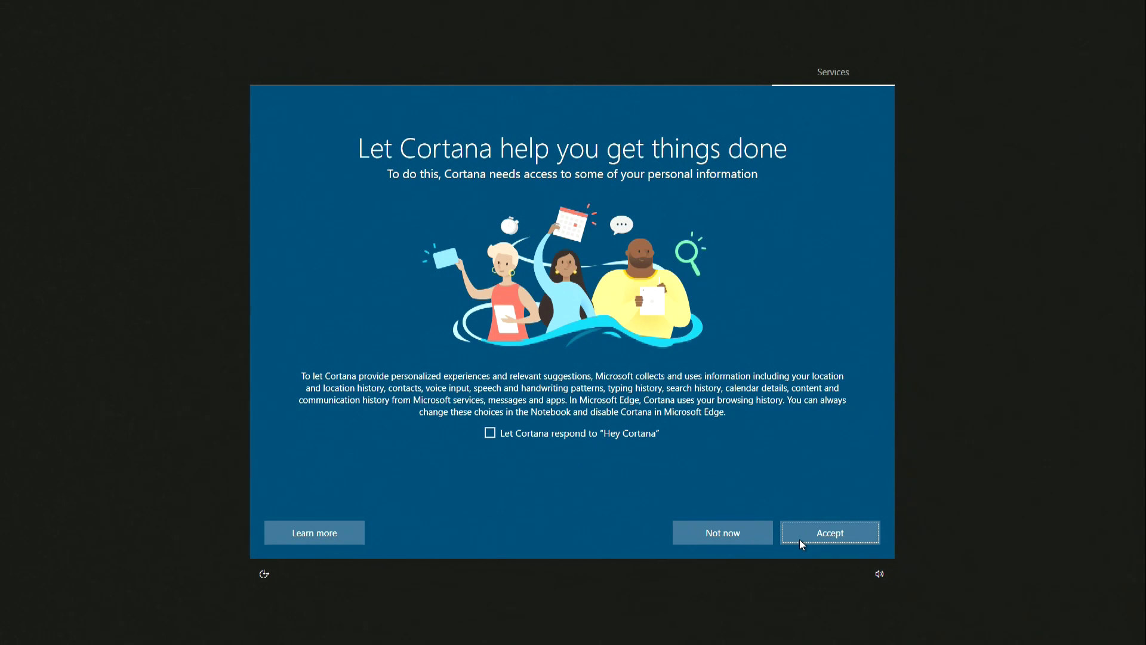
pyautogui.click(754, 536)
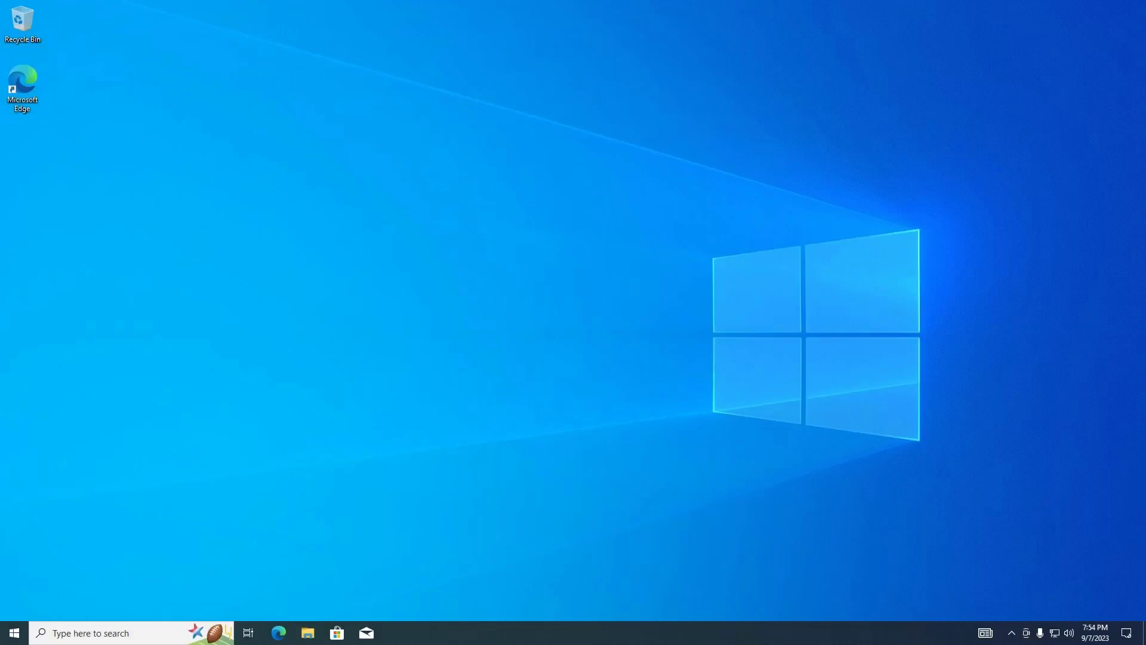
# - Launch the Settings app from the Start menu's left rail
pyautogui.click(15, 634)
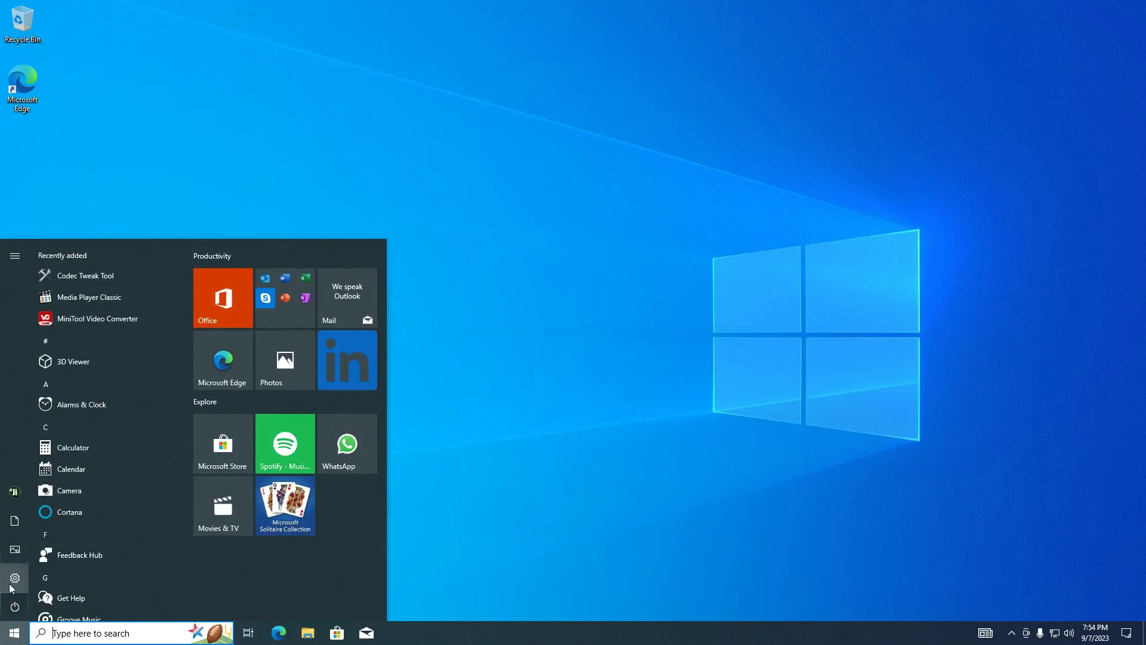
pyautogui.moveTo(55, 579)
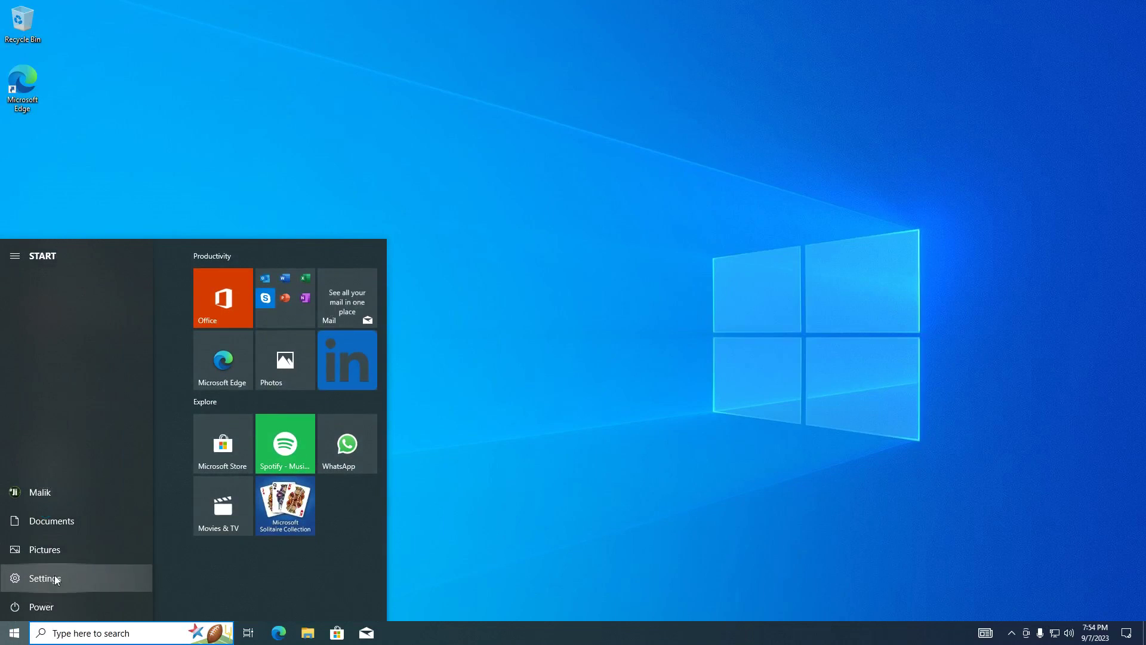
pyautogui.click(120, 578)
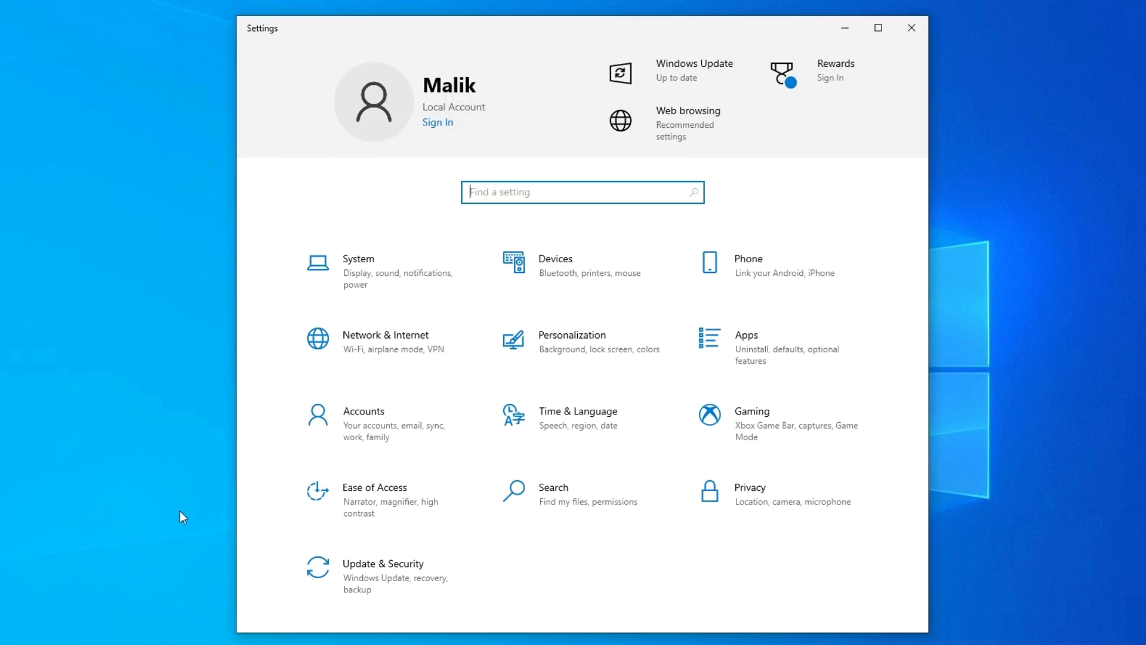
# - Verify Windows 10 Pro activation, start a Windows Update check, and dismiss the Windows 11 notice
pyautogui.click(423, 596)
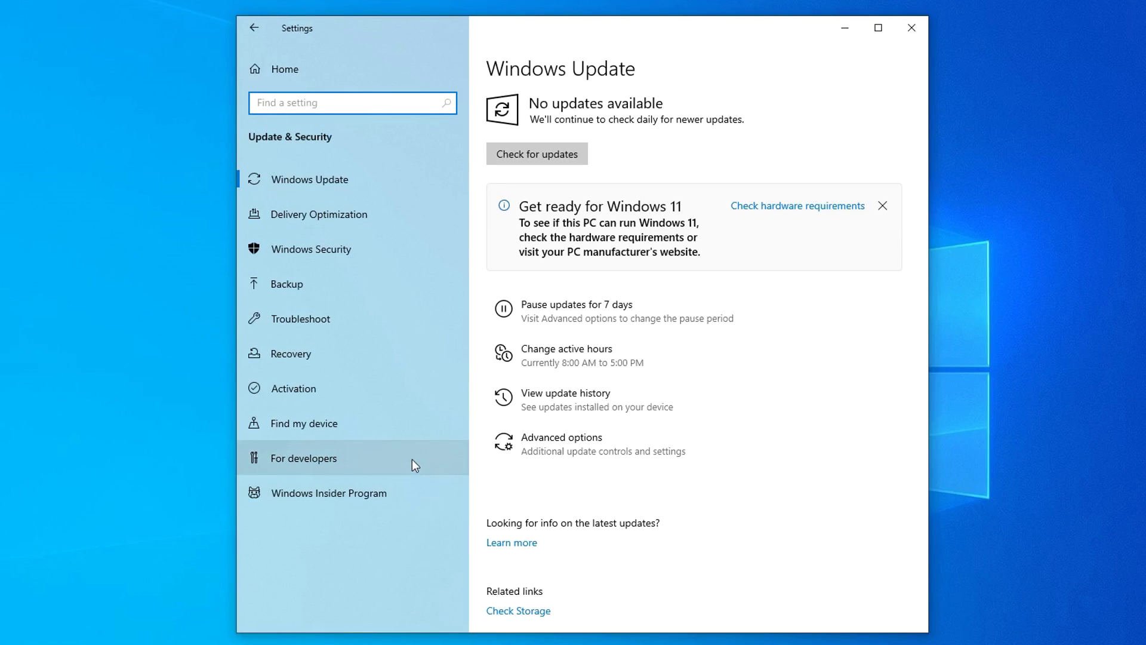
pyautogui.click(408, 392)
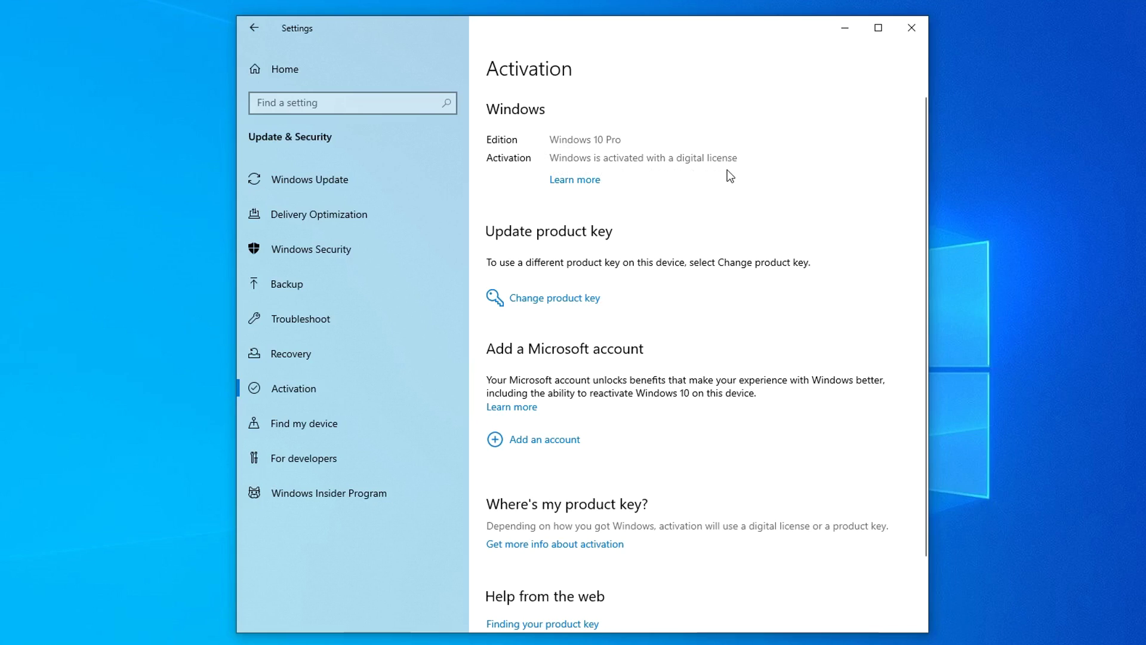
pyautogui.click(412, 185)
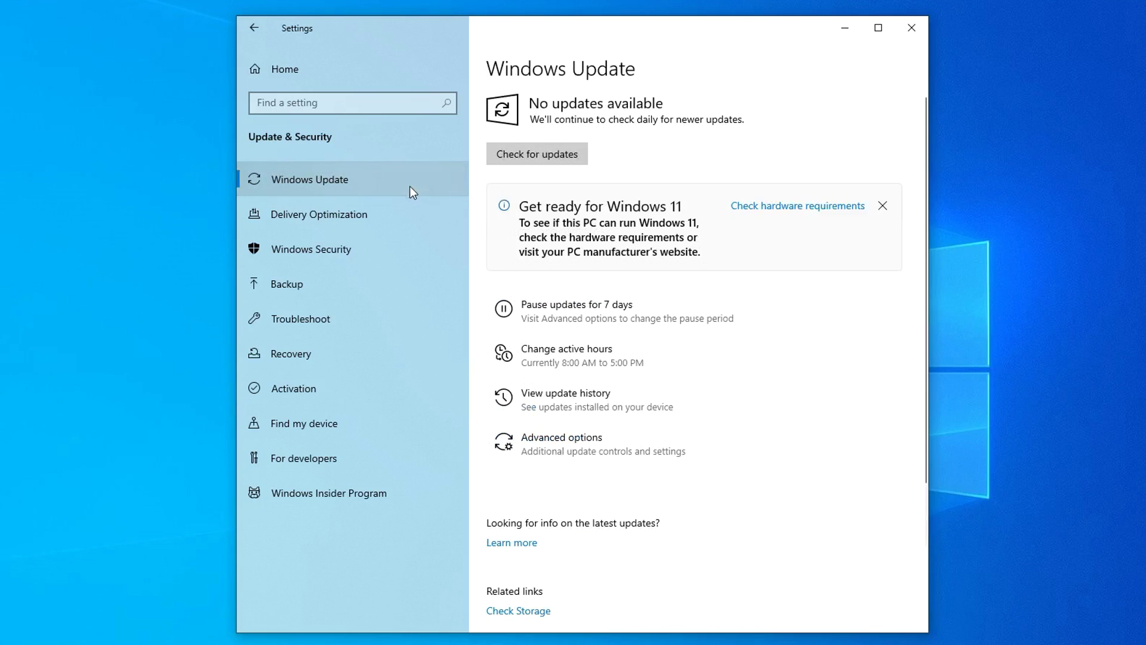
pyautogui.click(572, 157)
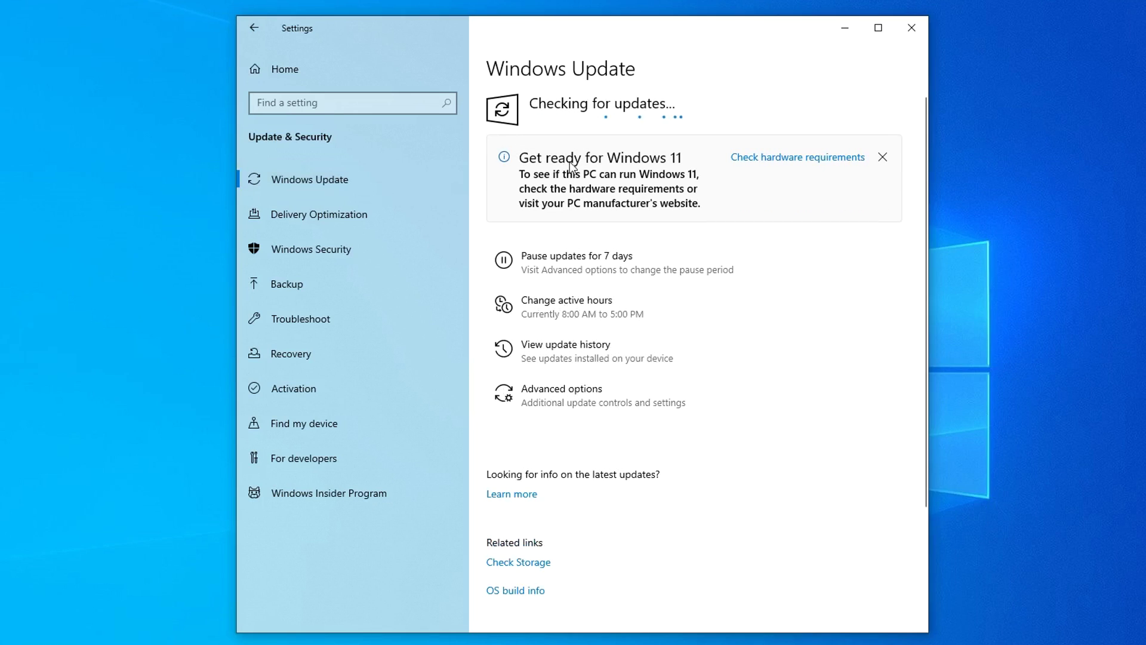
pyautogui.click(883, 158)
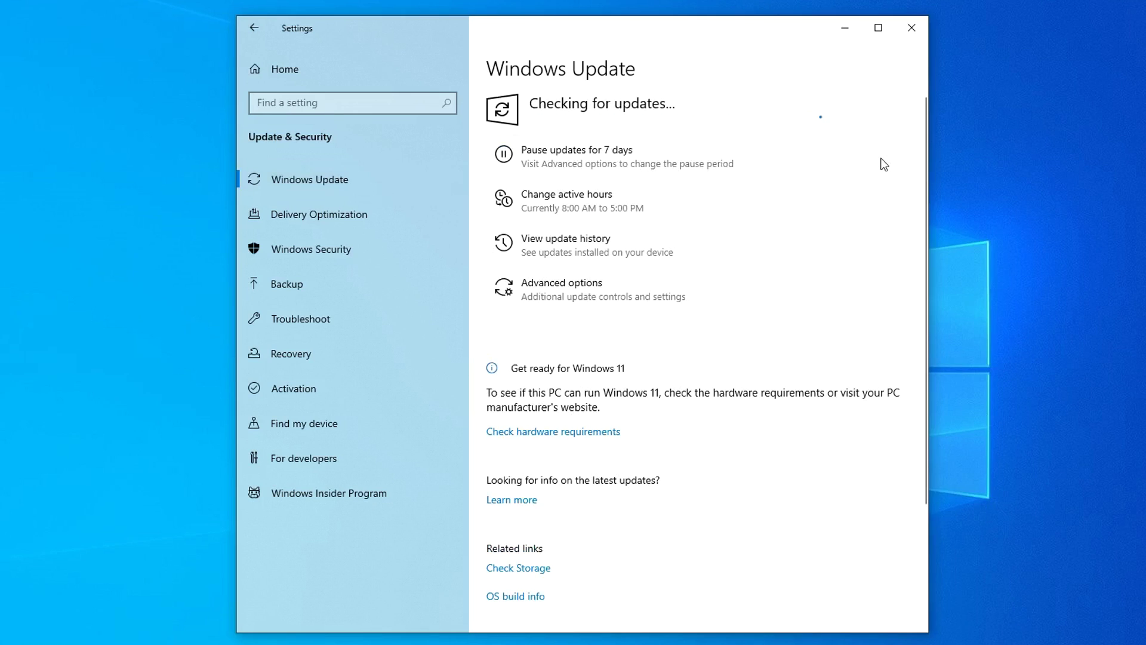